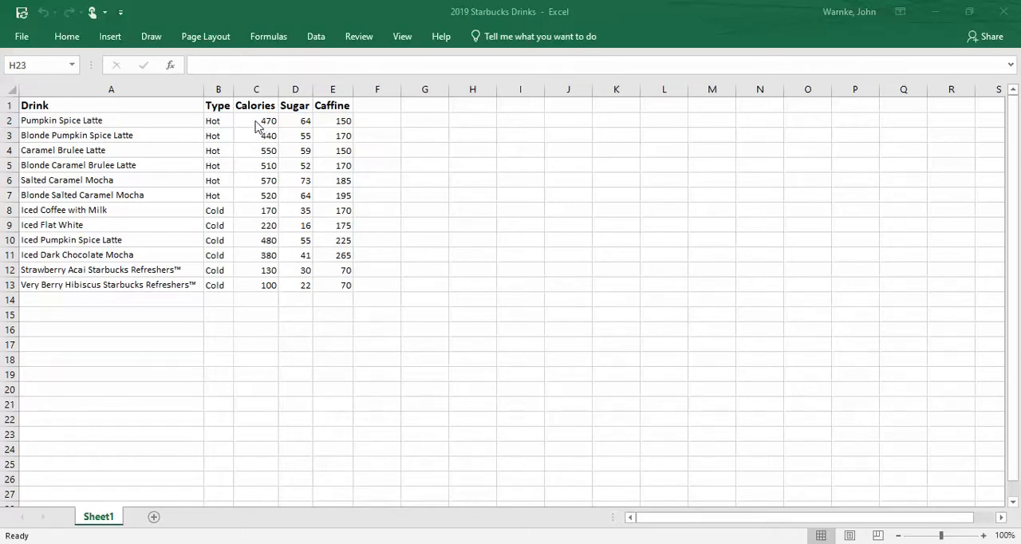
Copy the Calories and Sugar values of all drinks, cells C2:D13, without the headers
left_click(255, 120)
left_click(255, 120)
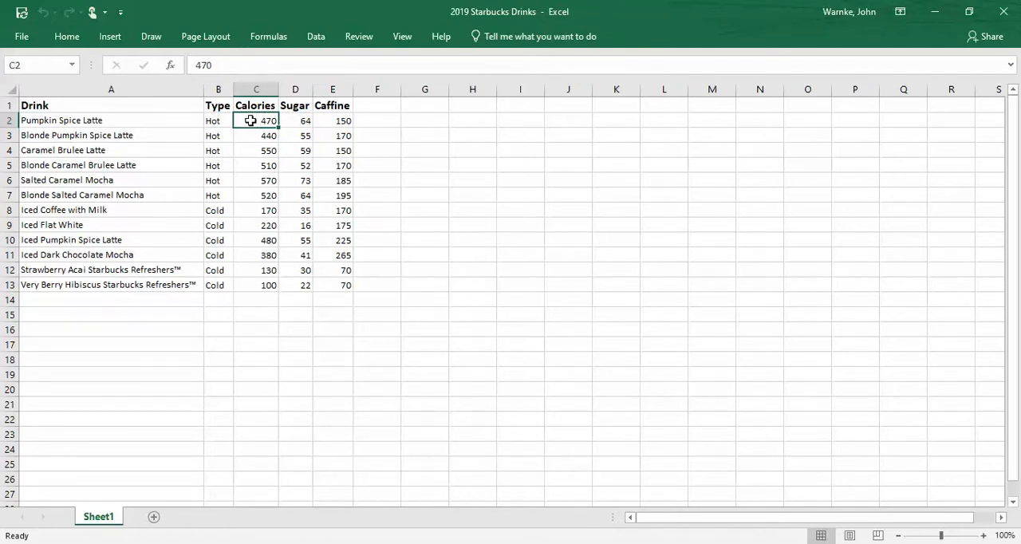
left_click_drag(255, 121, 293, 285)
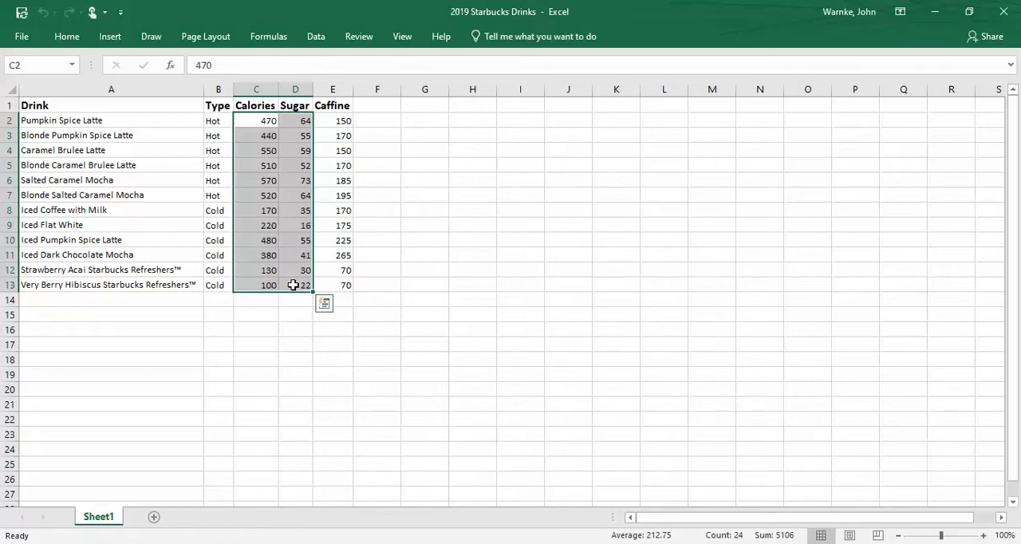
key("ctrl+c")
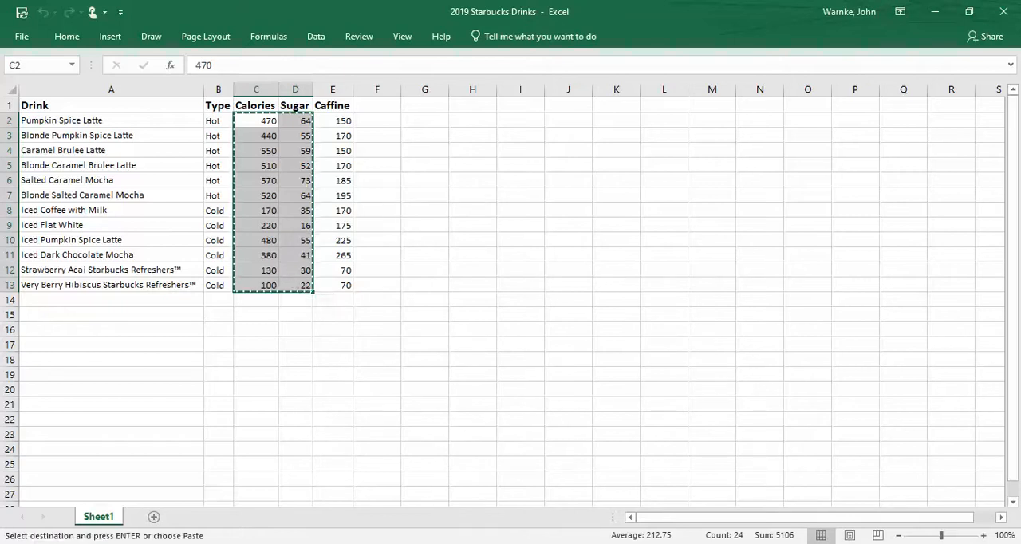
Switch to Desmos in the browser, open a new graphing calculator and paste the copied data as a table
left_click(203, 543)
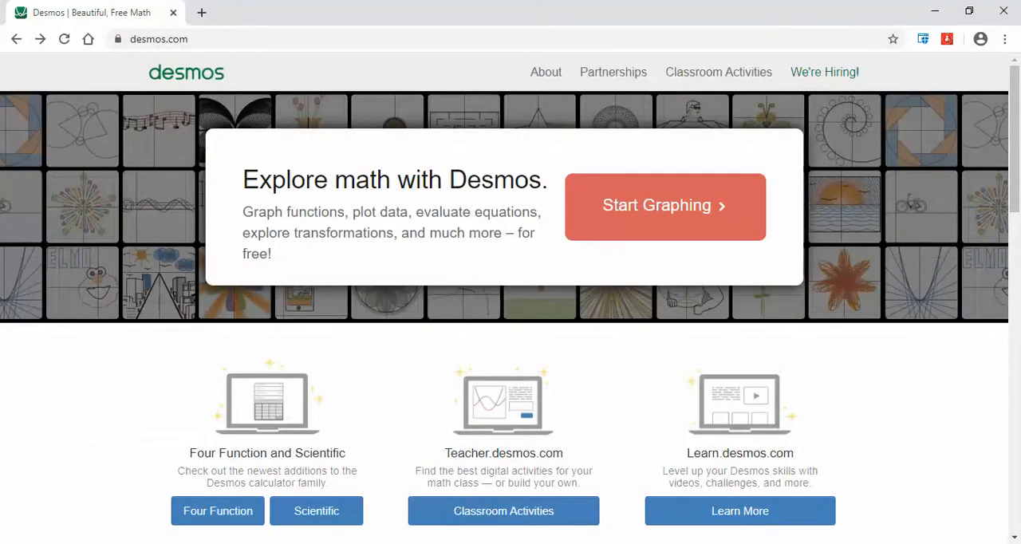
left_click(673, 222)
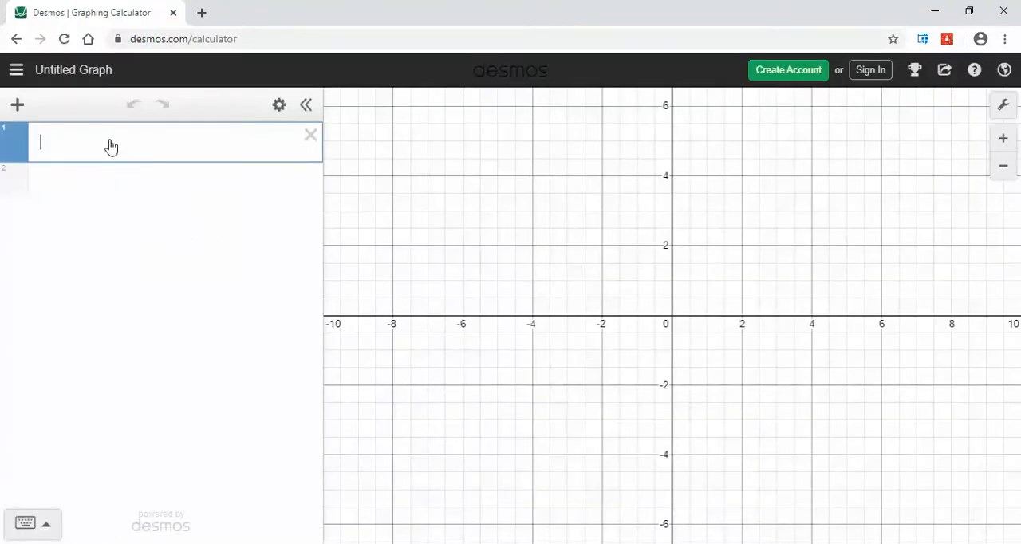
key("ctrl+v")
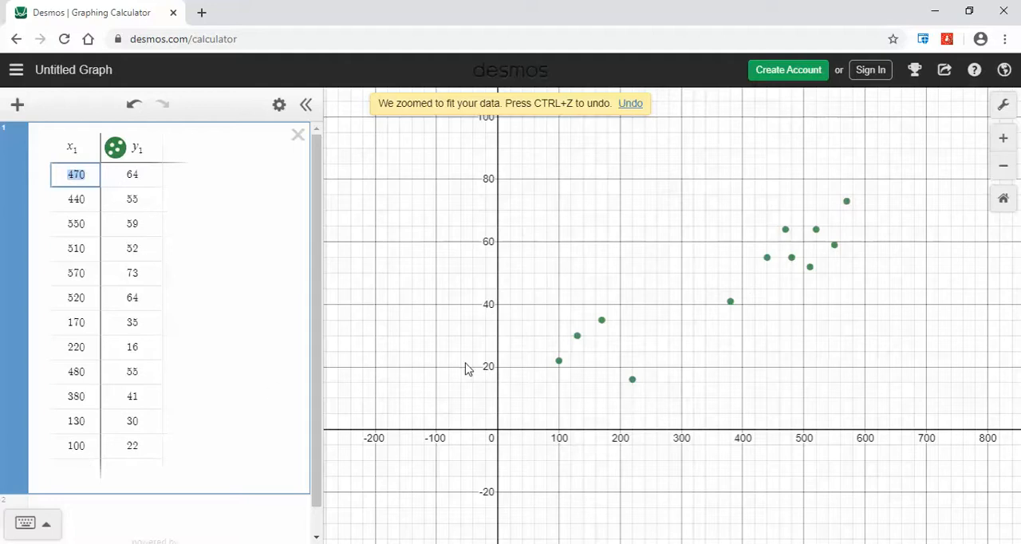
Look at the scatter plot up close, and fit the graph view to the table's data again
scroll(826, 228, "up", 5)
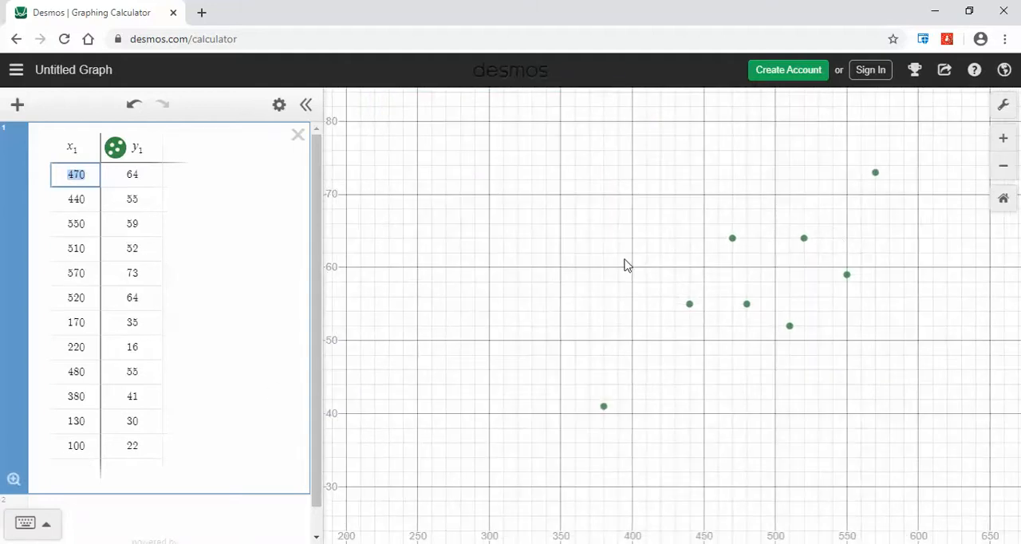
left_click_drag(759, 248, 656, 289)
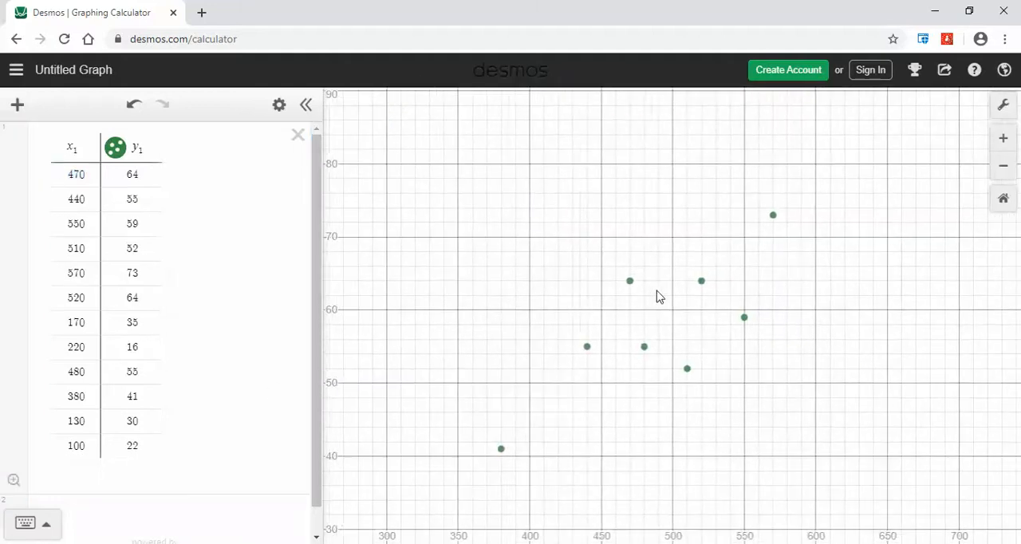
left_click(14, 482)
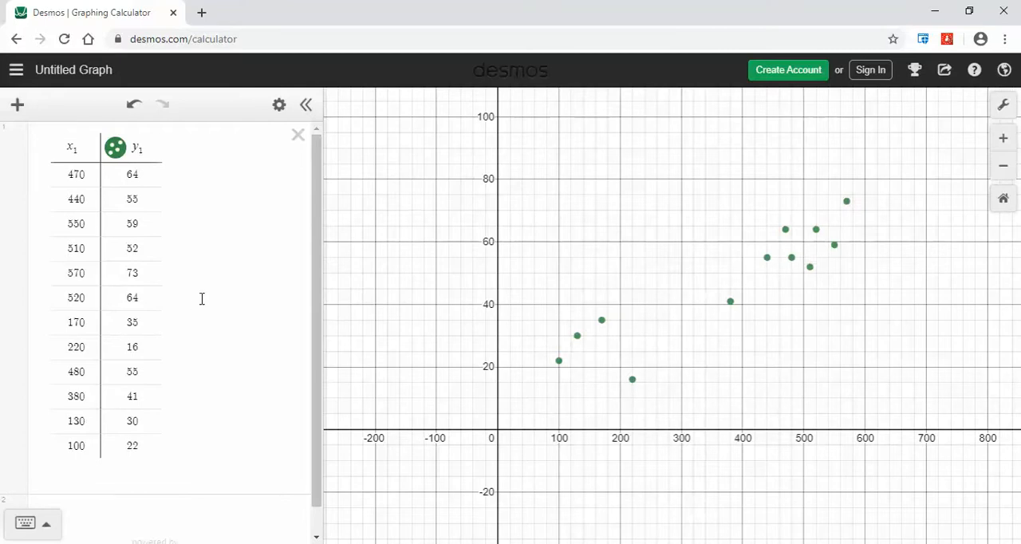
Begin a regression expression in the empty line below the table with y_1 ~
scroll(203, 298, "down", 1)
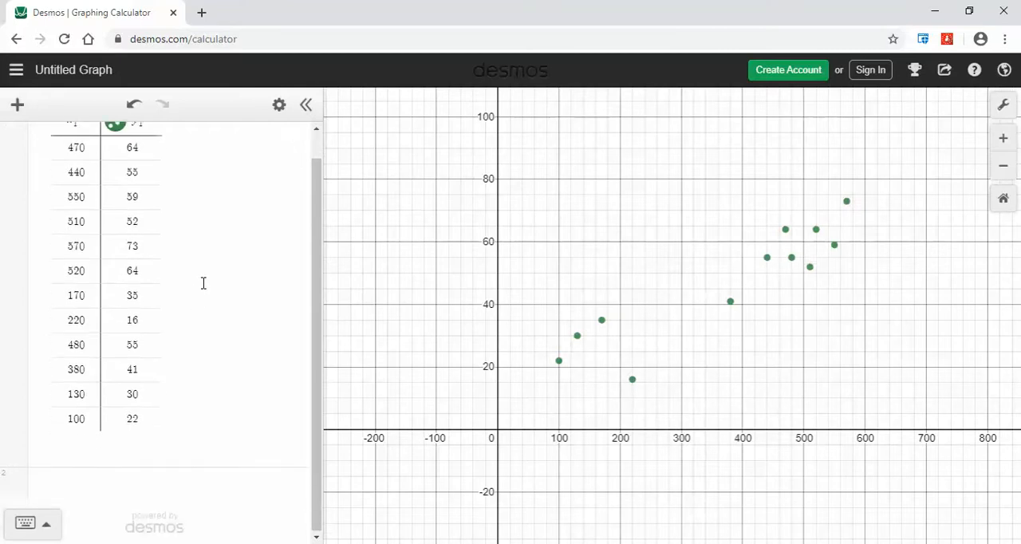
left_click(70, 489)
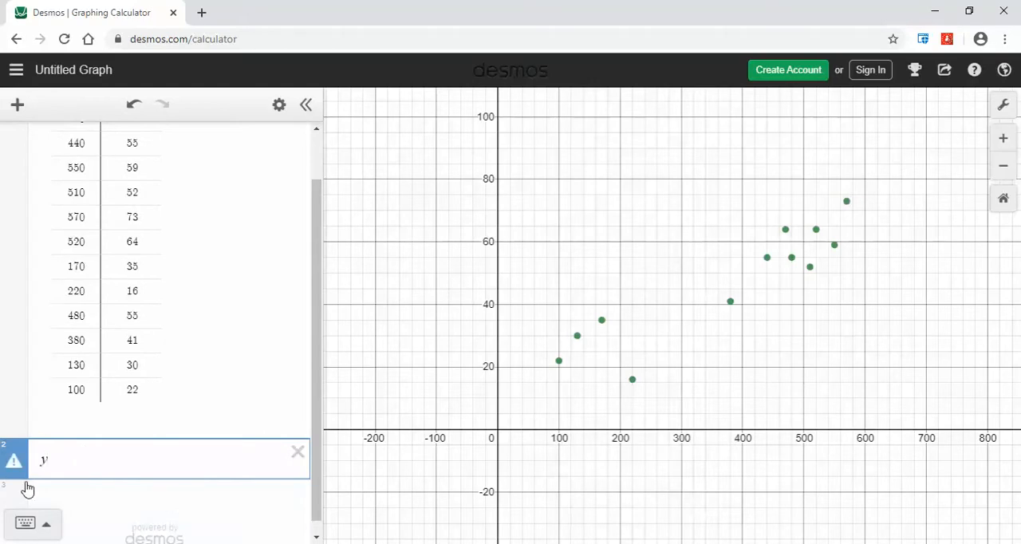
key("BackSpace")
scroll(151, 168, "up", 1)
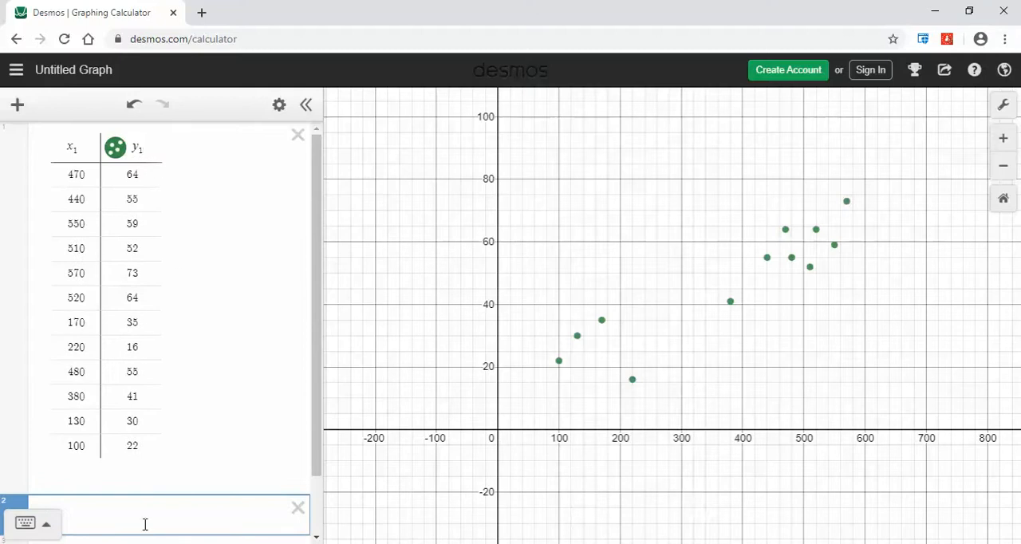
type("y1")
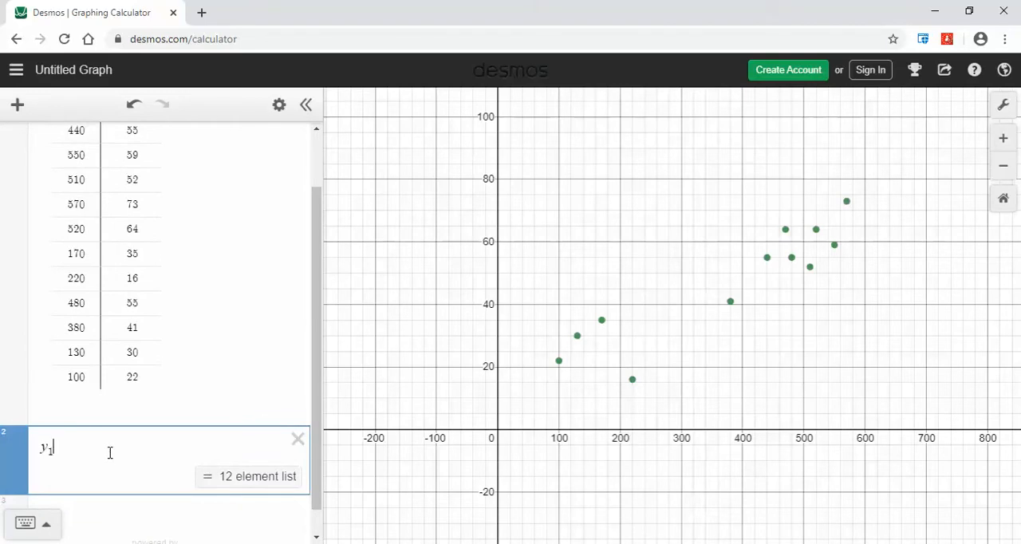
type("~")
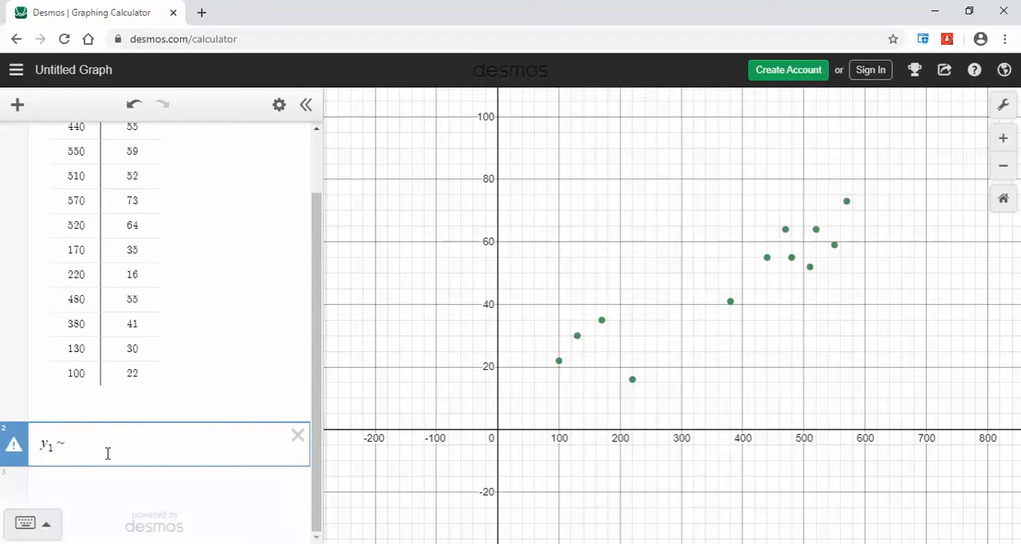
Complete the linear regression for the first table as y_1 ~ mx_1 + b and show its statistics and parameters
scroll(109, 455, "up", 2)
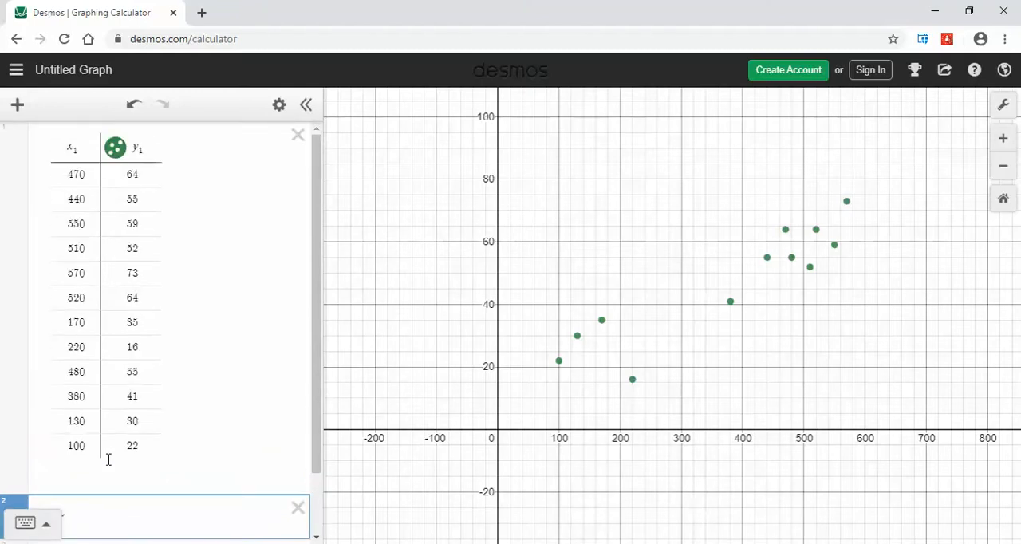
scroll(108, 459, "down", 1)
scroll(108, 458, "up", 1)
scroll(109, 461, "down", 2)
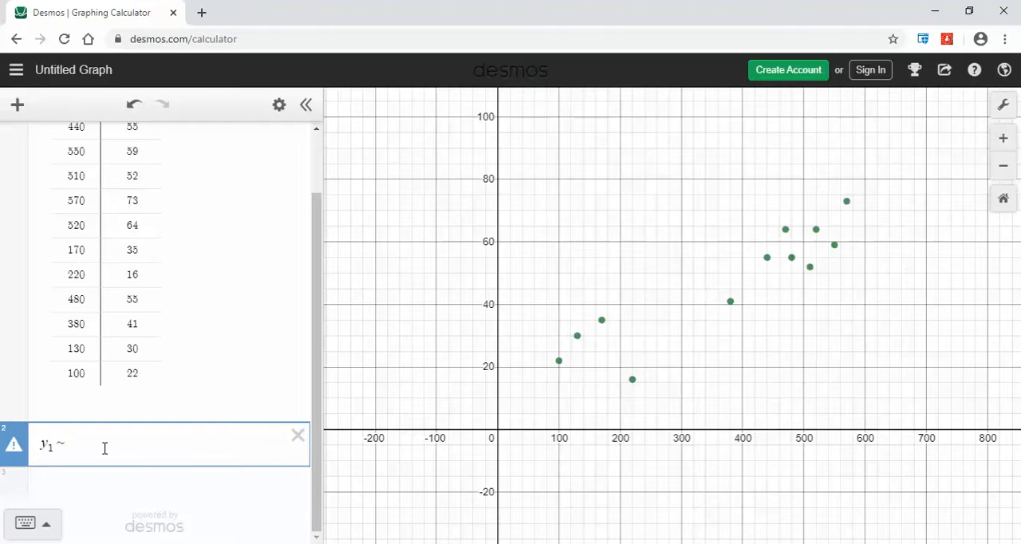
type("mx")
scroll(138, 287, "up", 2)
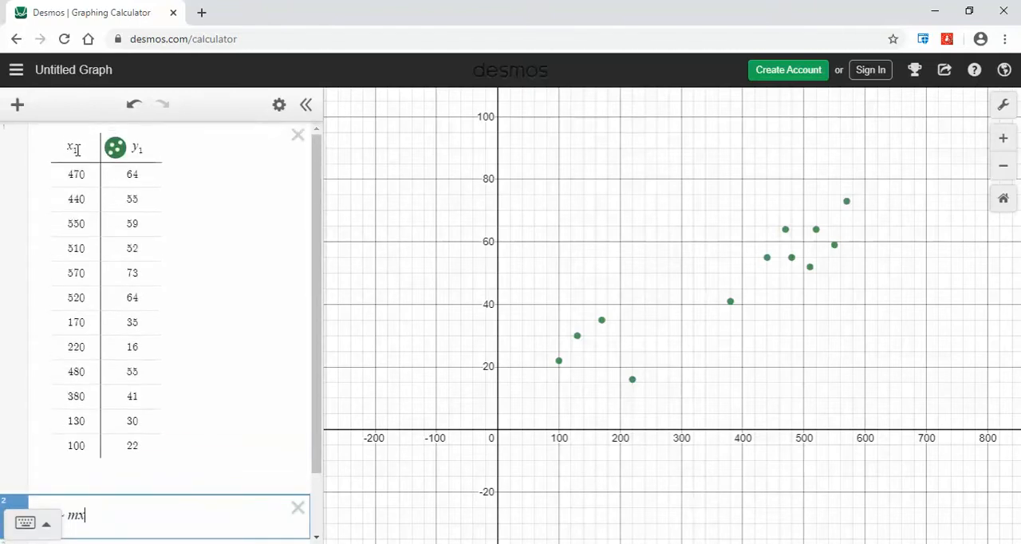
scroll(158, 375, "down", 2)
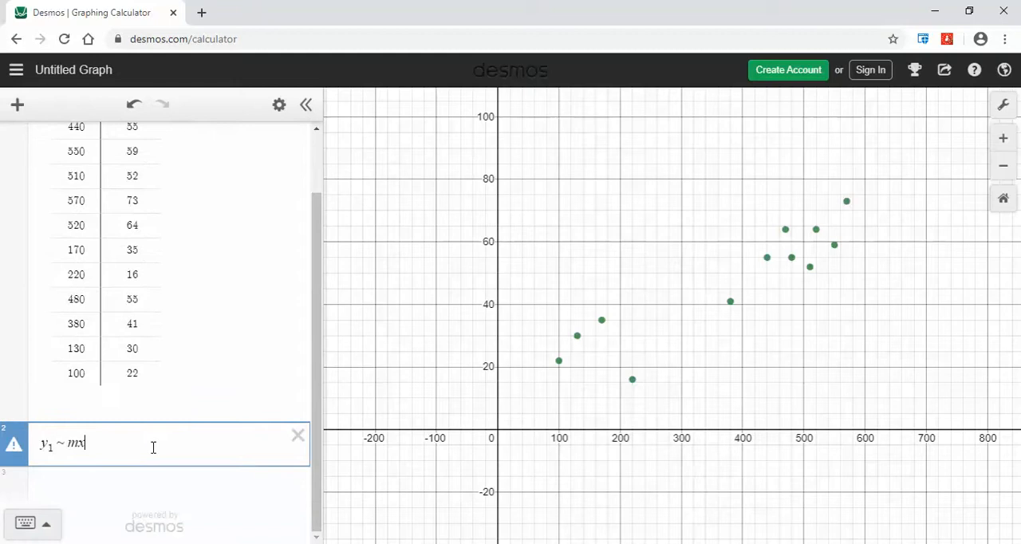
type("_1")
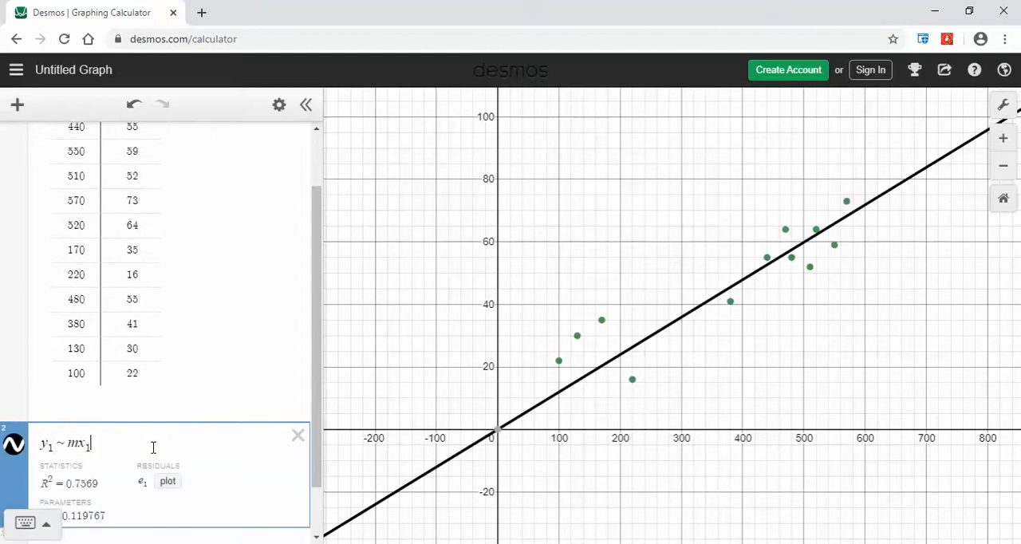
type("+")
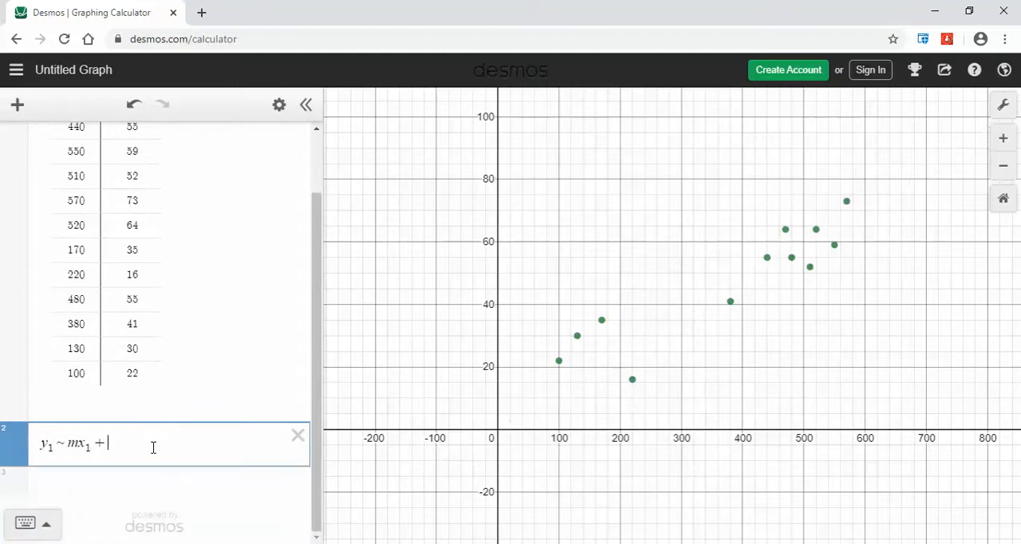
type("b")
scroll(179, 449, "down", 2)
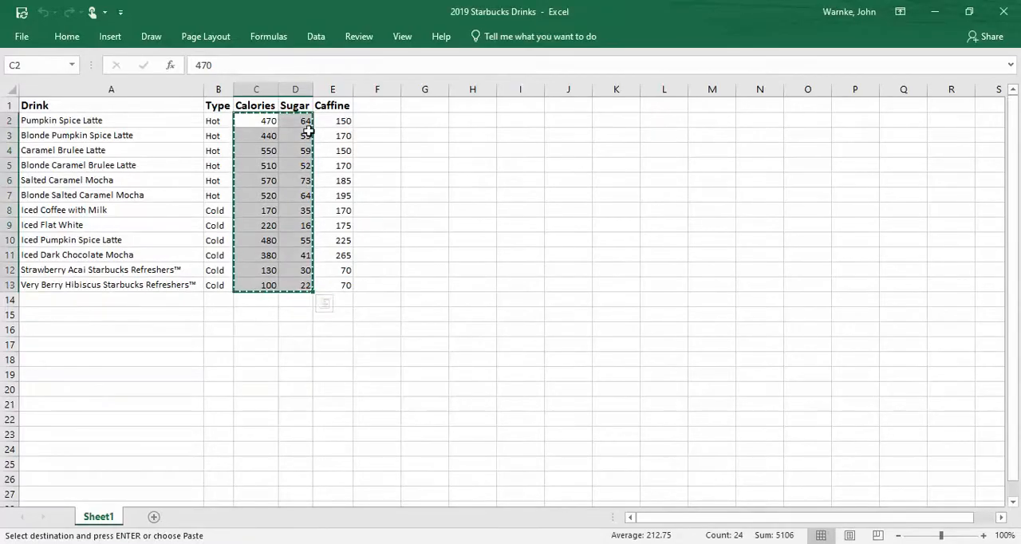
Switch back to the Excel drinks sheet and delete the entire Sugar column
left_click(407, 153)
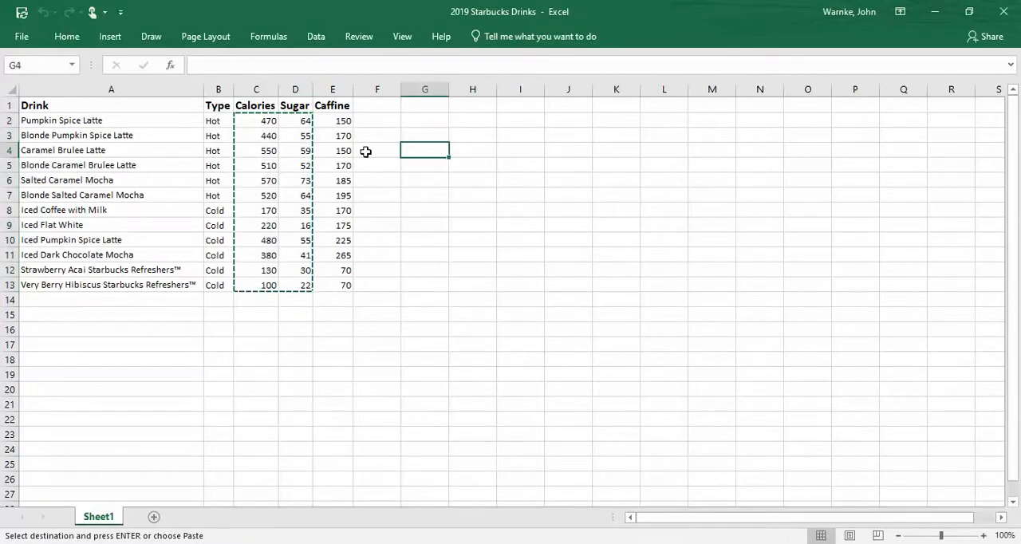
left_click(268, 122)
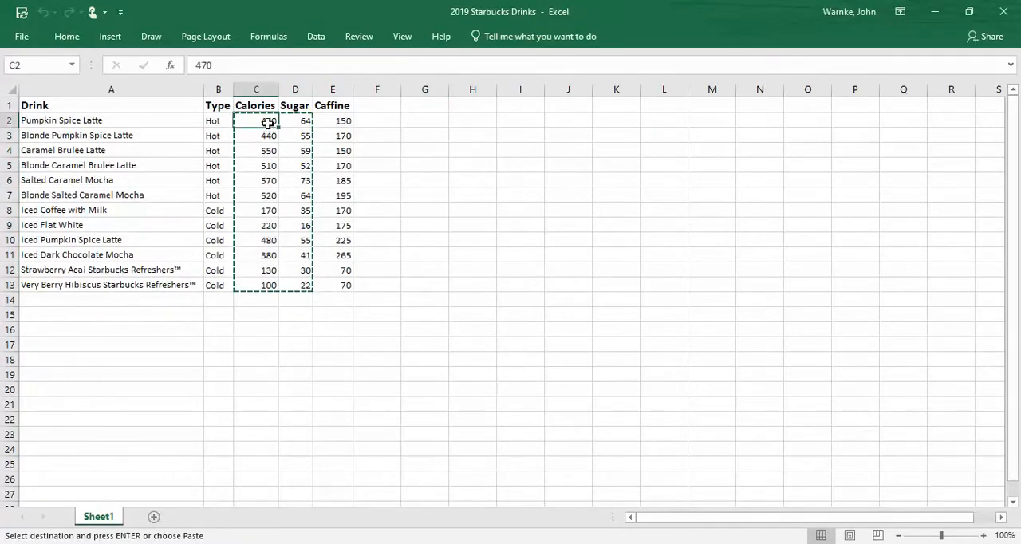
left_click(296, 89)
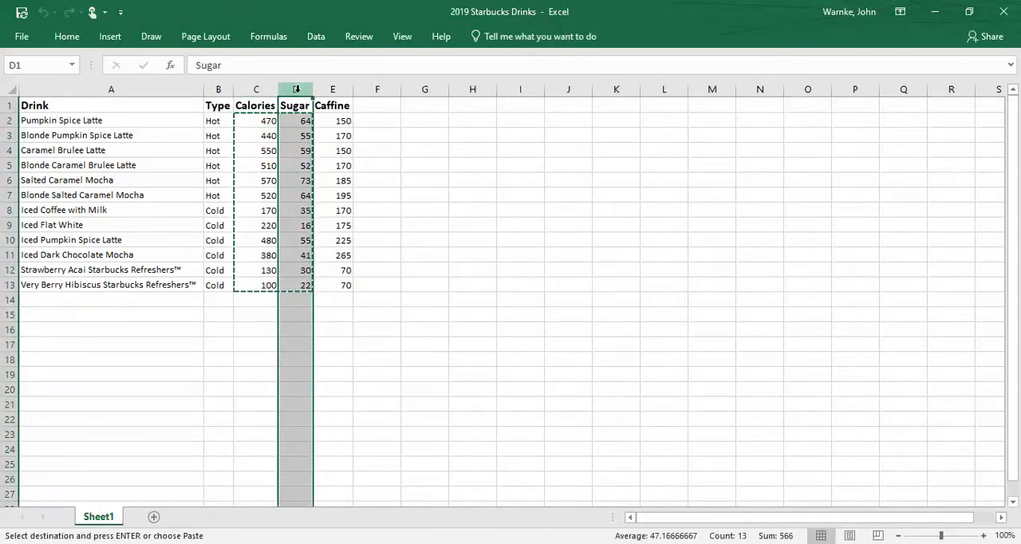
right_click(296, 90)
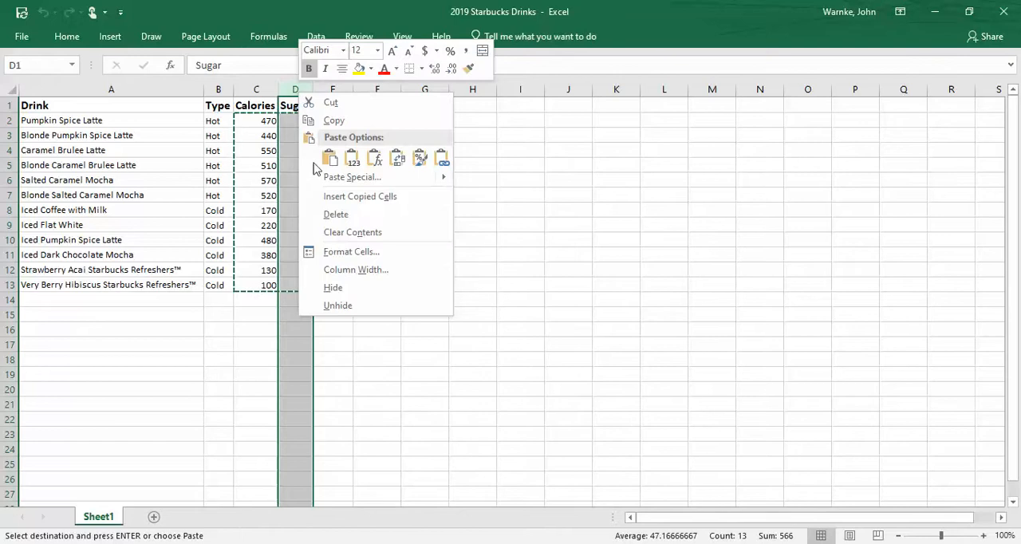
left_click(327, 216)
Copy the Calories and Caffine values without headers and paste them into Desmos as a second table below the regression
left_click_drag(251, 124, 310, 285)
key("ctrl+c")
key("alt+Tab")
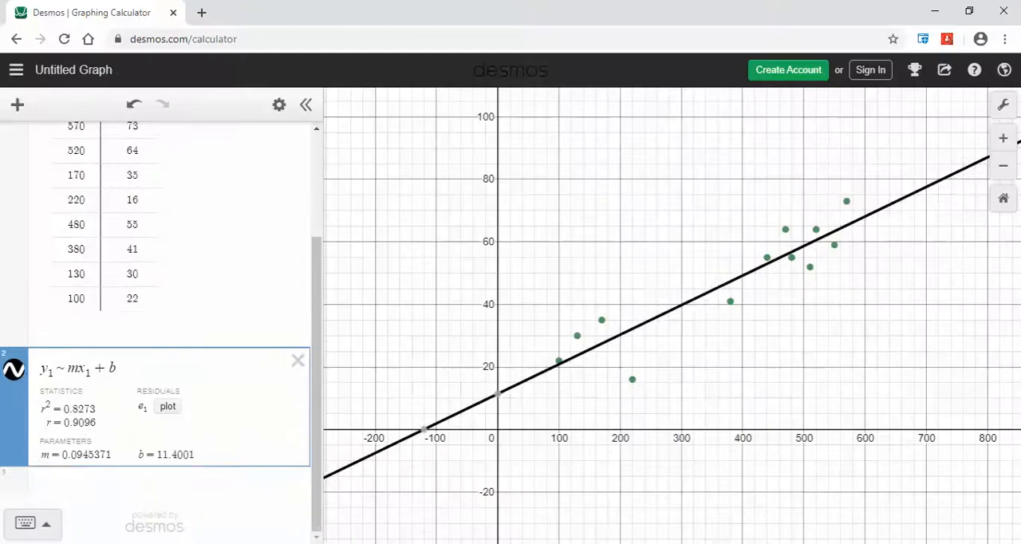
left_click(133, 479)
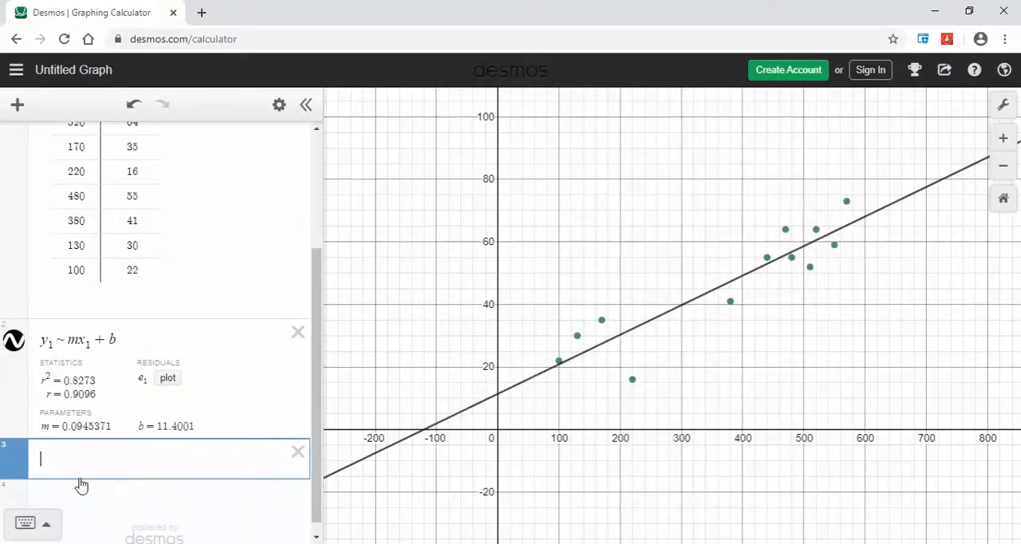
key("ctrl+v")
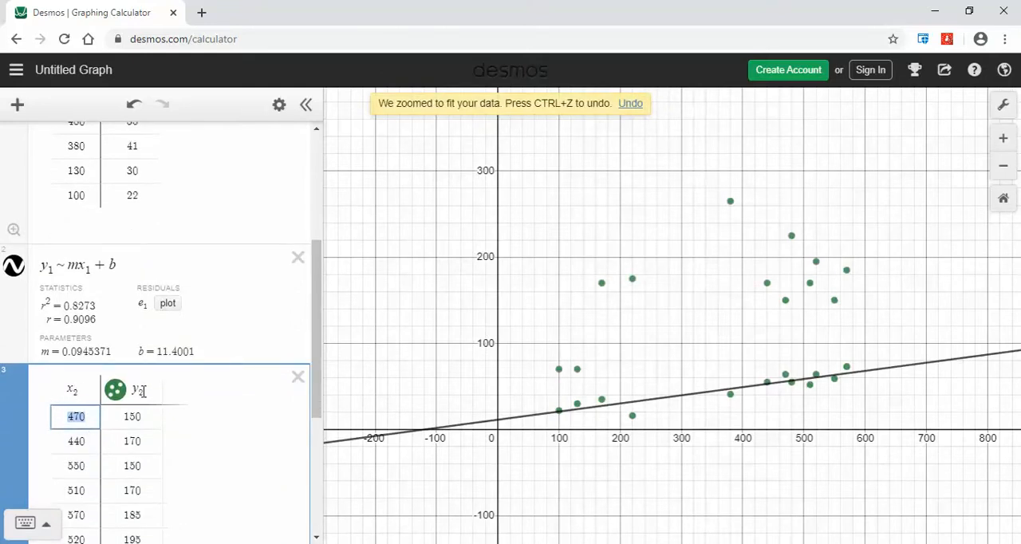
Enter the linear regression y_2 ~ mx_2 + b in a new expression line below the second table
scroll(140, 391, "down", 4)
left_click(97, 487)
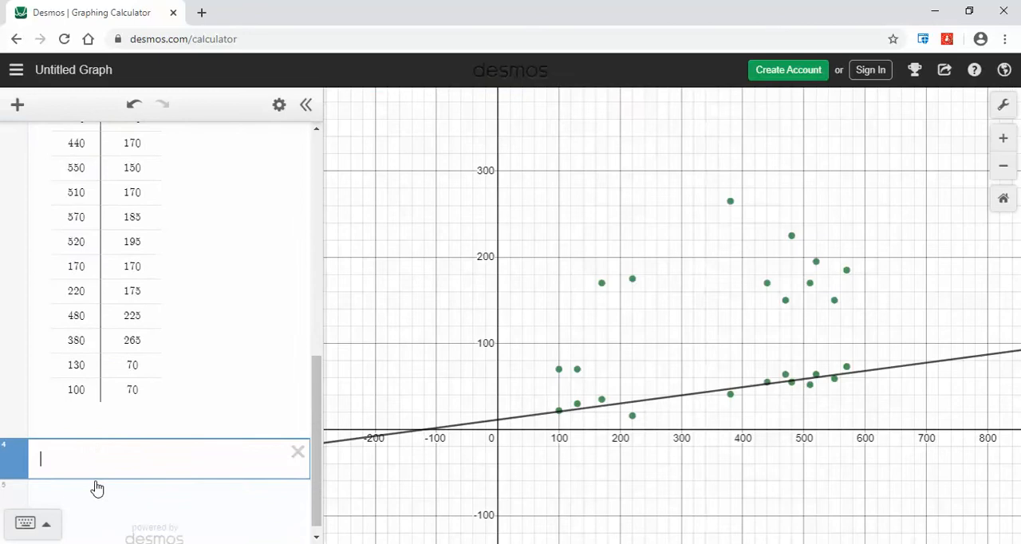
scroll(120, 271, "up", 1)
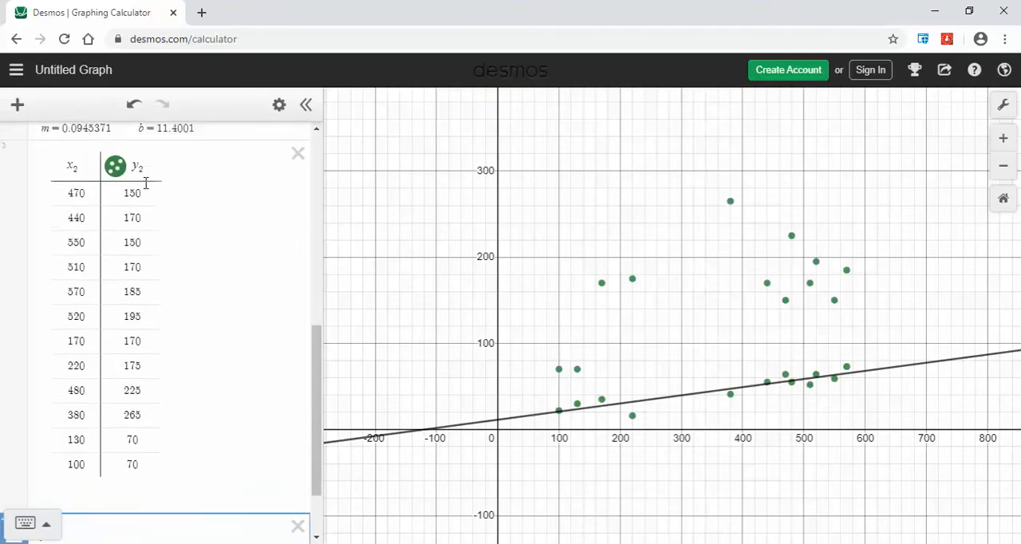
scroll(147, 223, "down", 1)
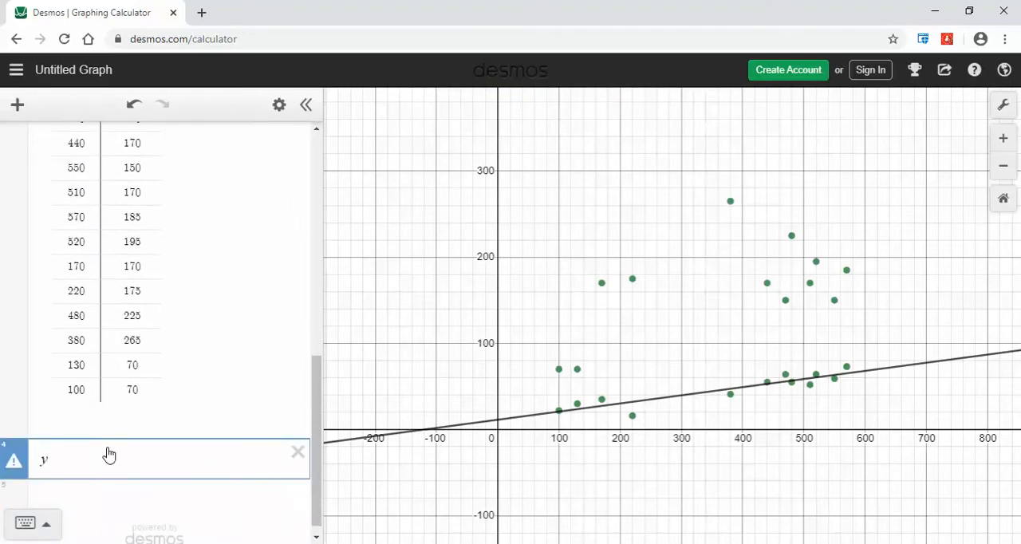
type("2 ")
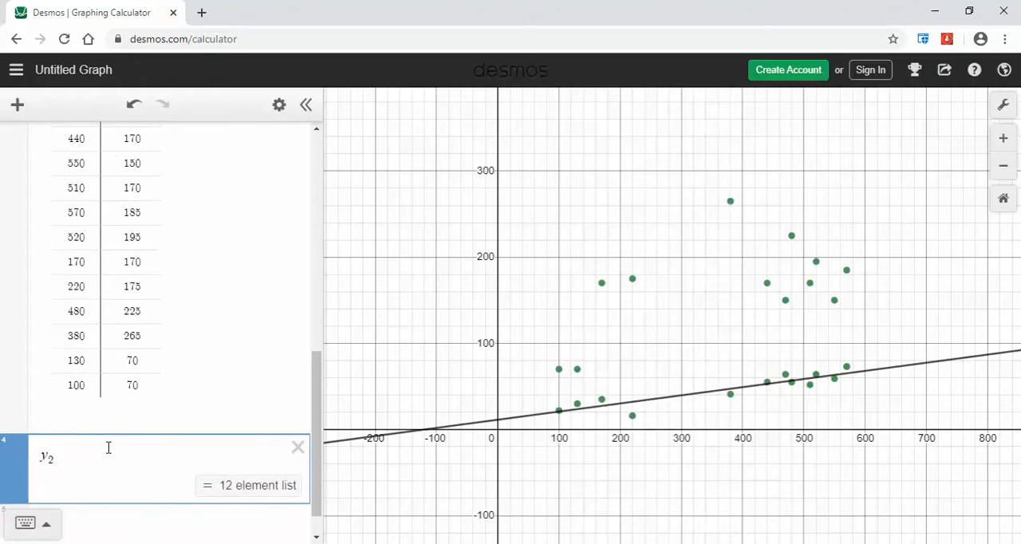
type("~ mx")
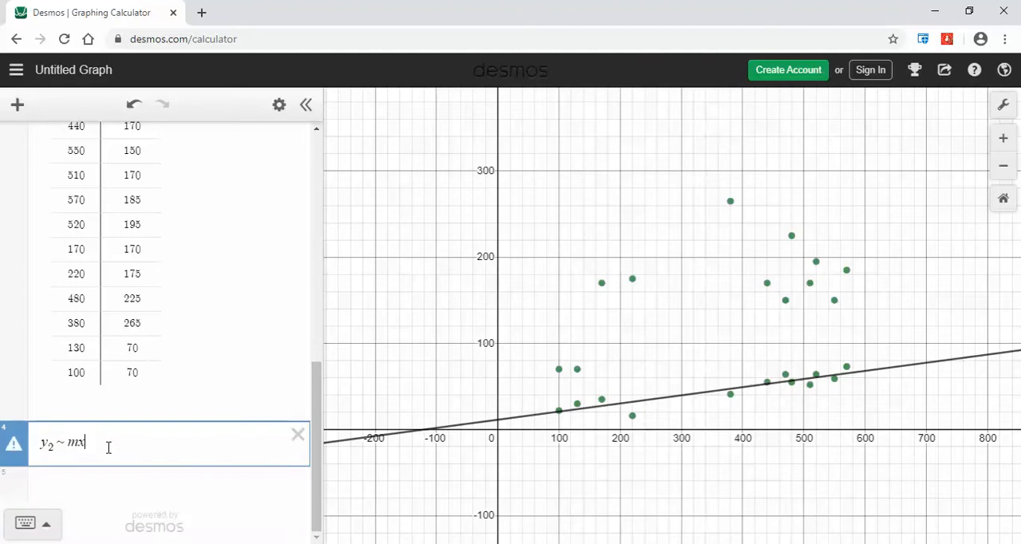
type("2 ")
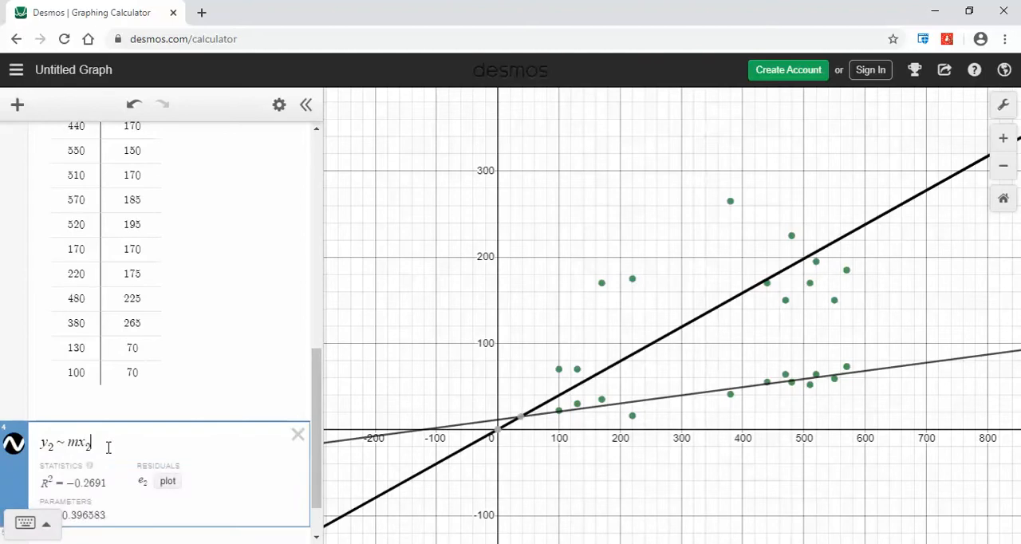
type("+ ")
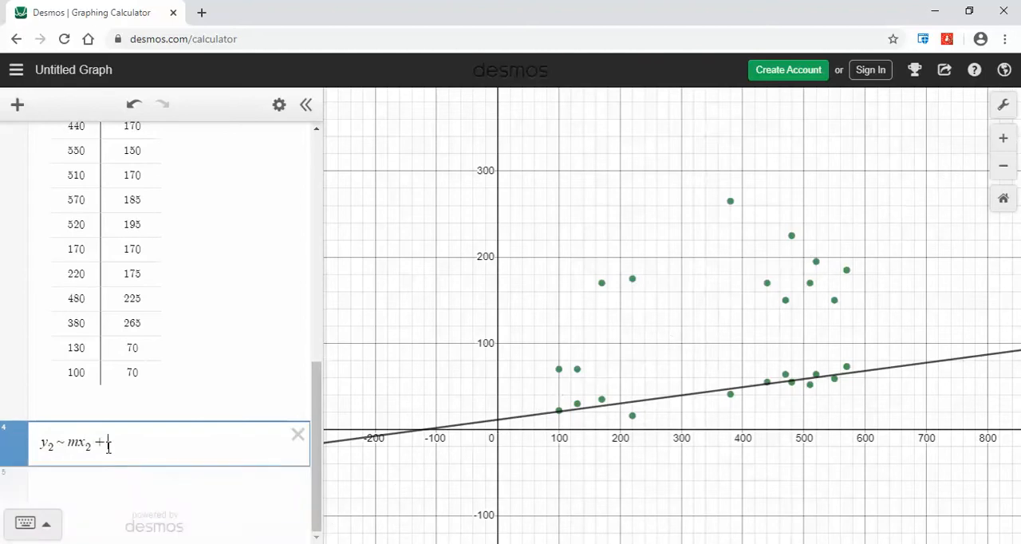
type("b")
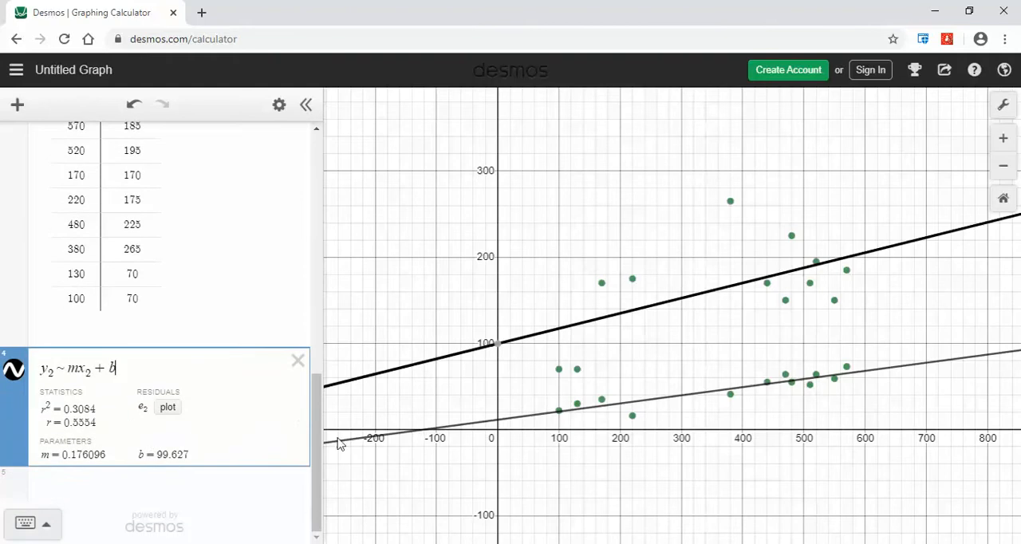
Change the color of the second table's regression line to red
left_click(278, 104)
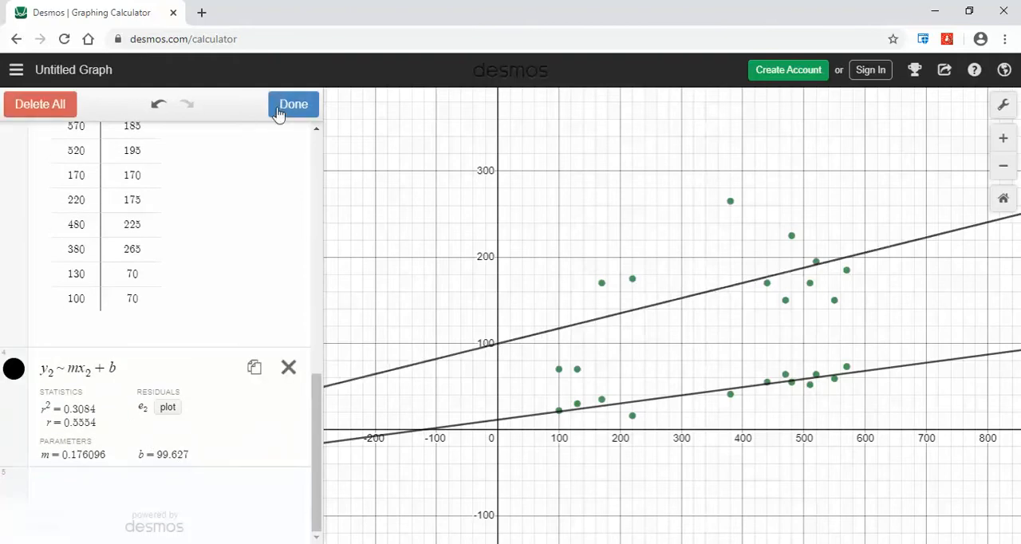
left_click(12, 375)
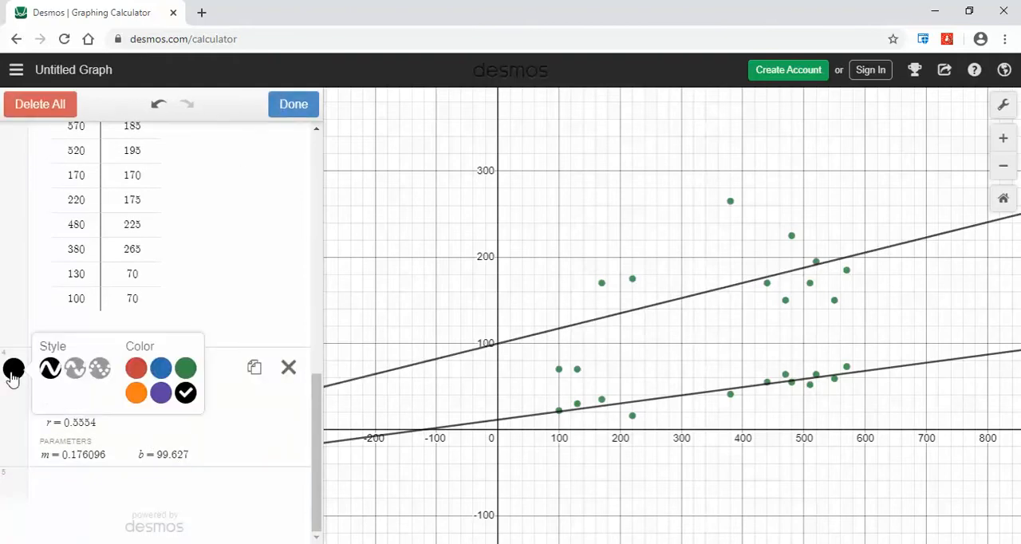
left_click(137, 372)
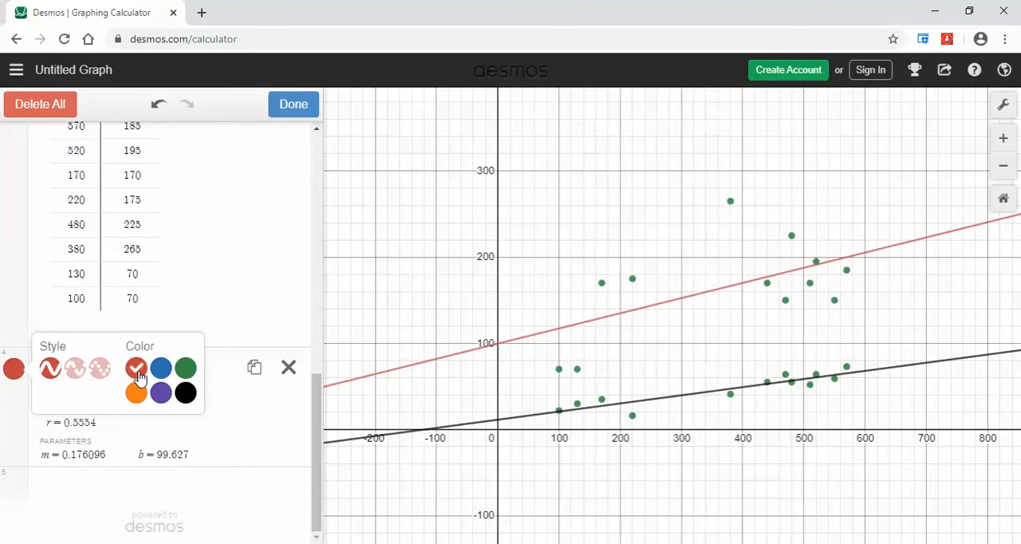
left_click(288, 107)
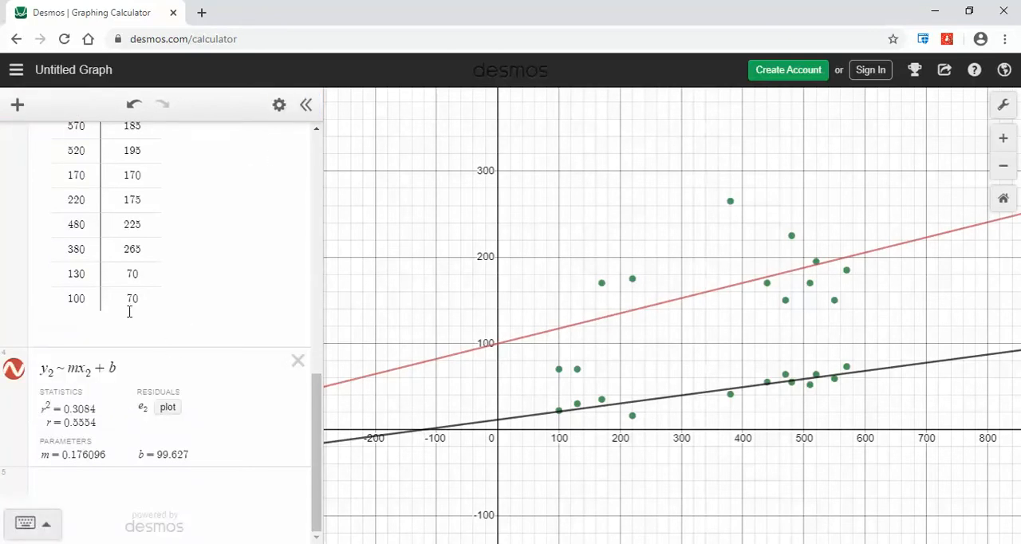
Hide the first table's regression line and its y_1 data points on the graph
scroll(131, 319, "up", 5)
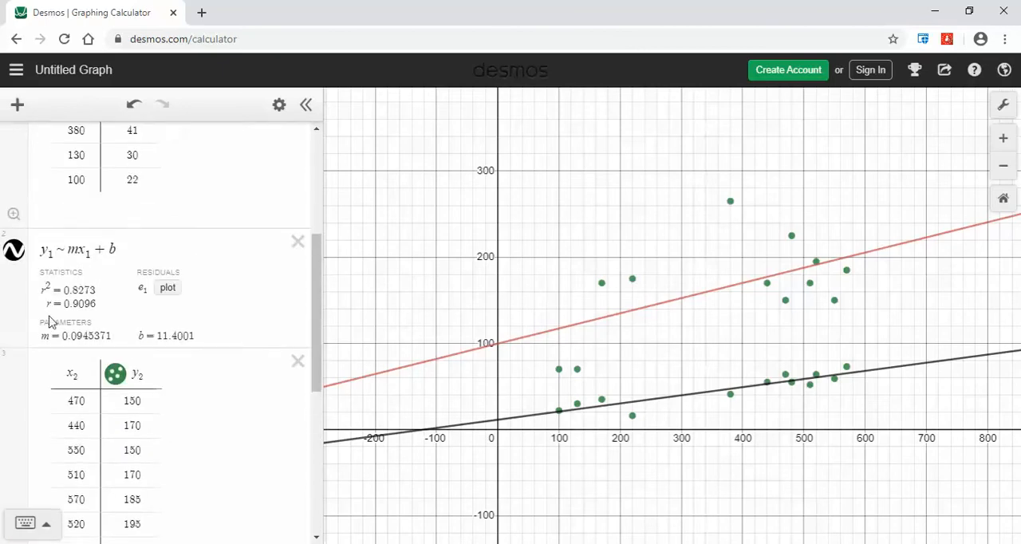
left_click(13, 252)
scroll(24, 231, "up", 3)
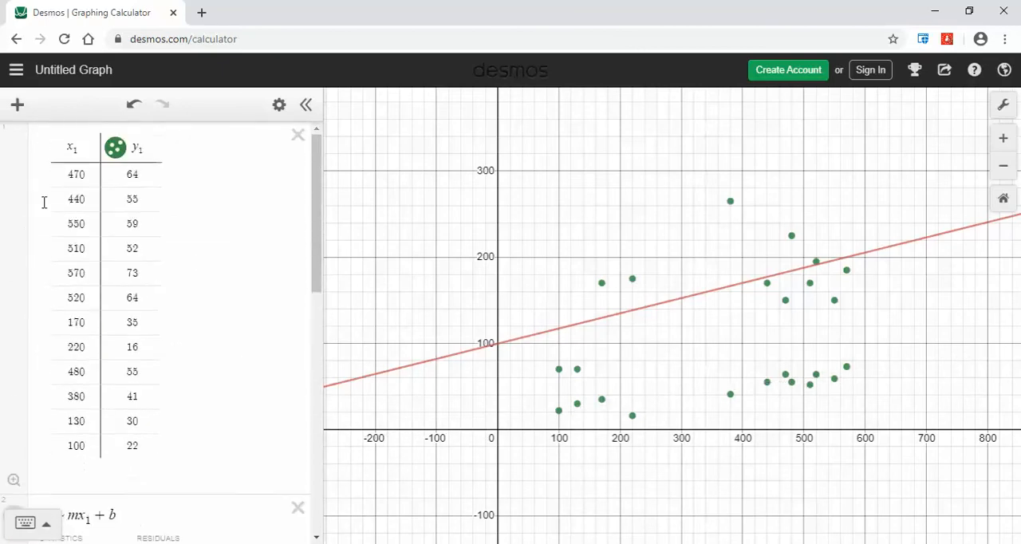
left_click(117, 149)
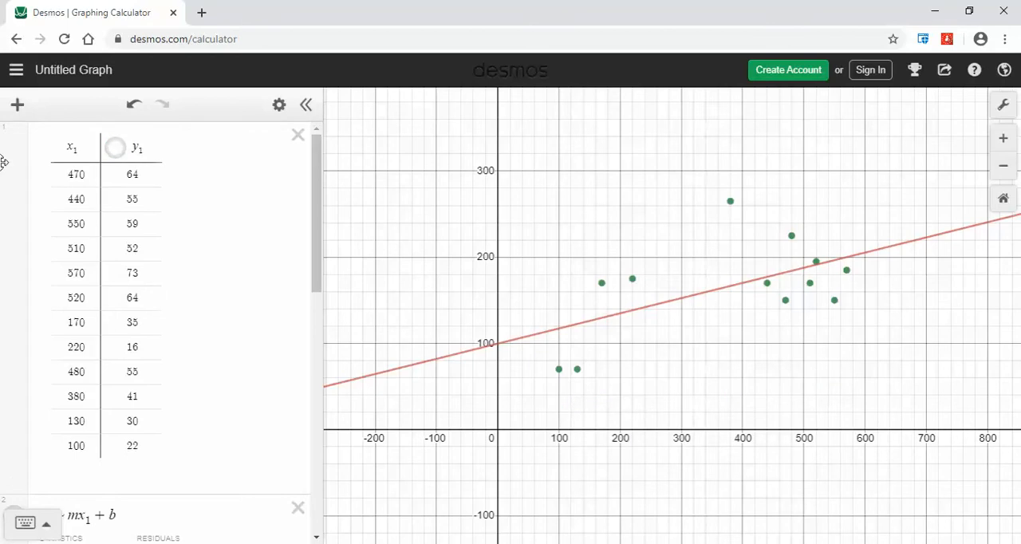
scroll(16, 196, "down", 3)
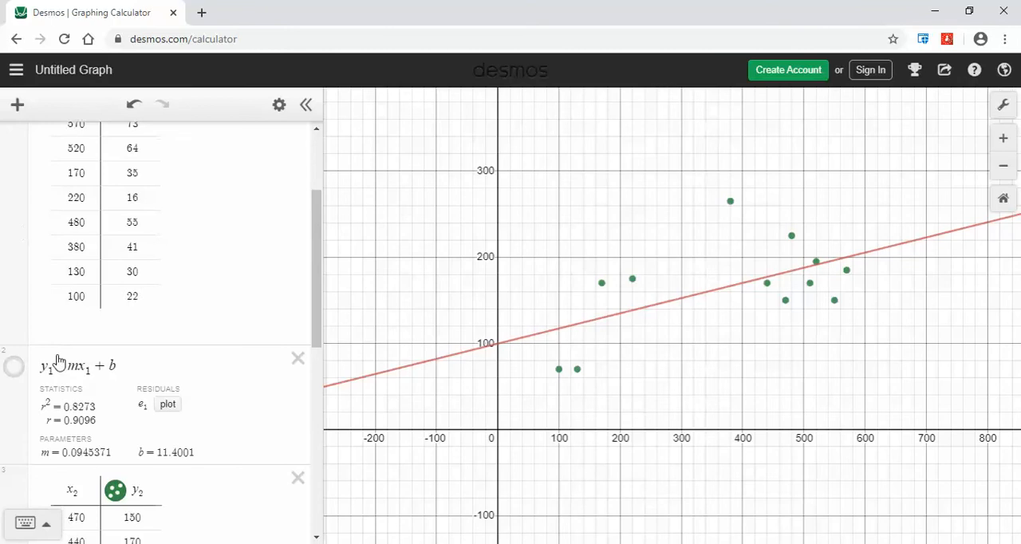